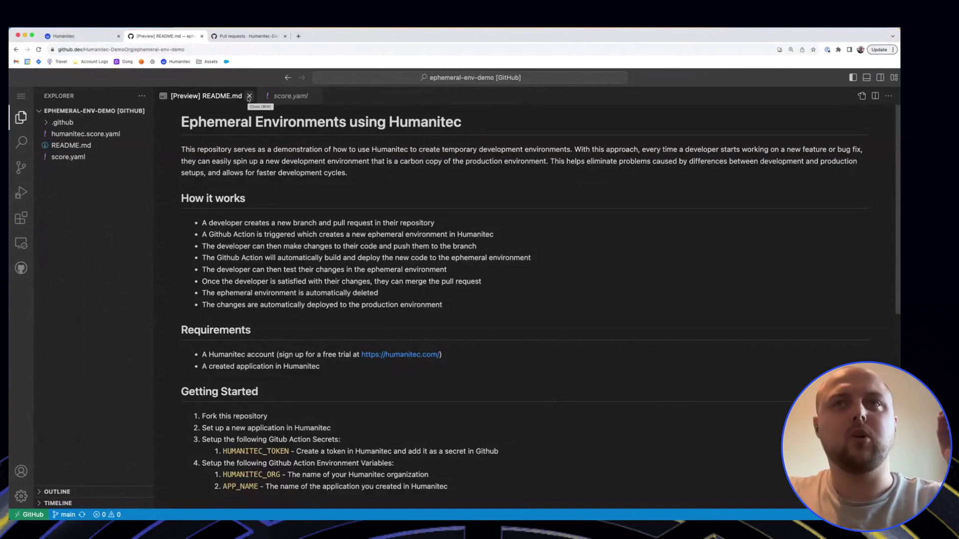
Close the README preview and examine the metadata name, service ports, containers and resources sections of score.yaml.
click(248, 96)
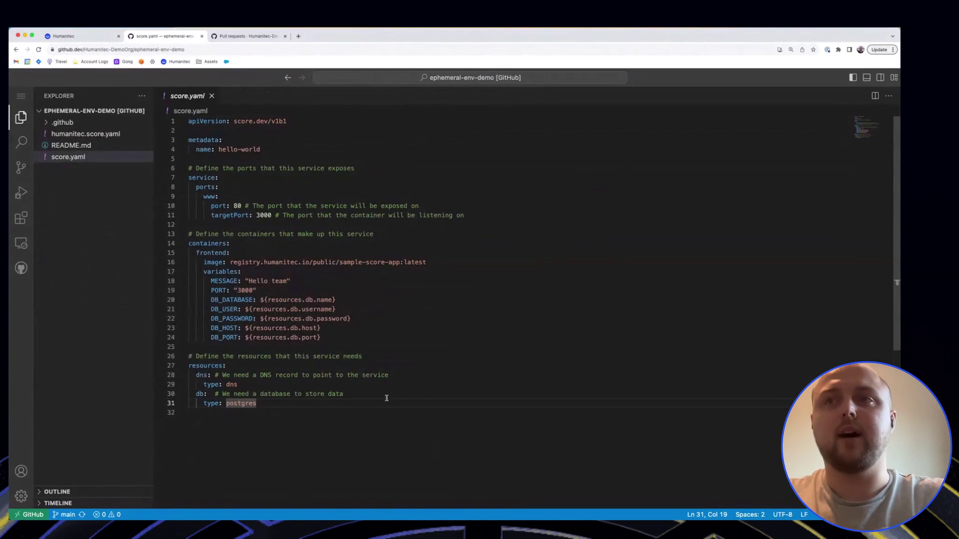
key(super+equal)
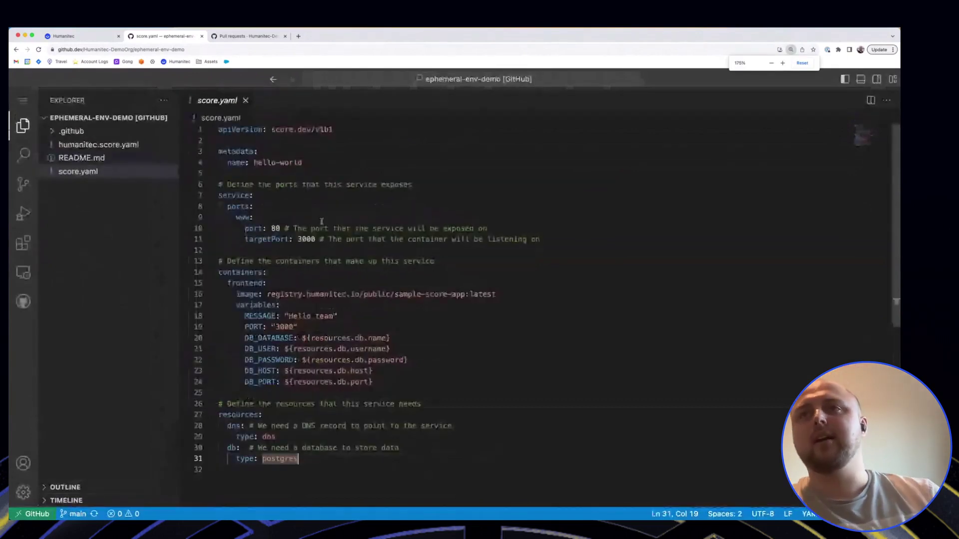
click(278, 145)
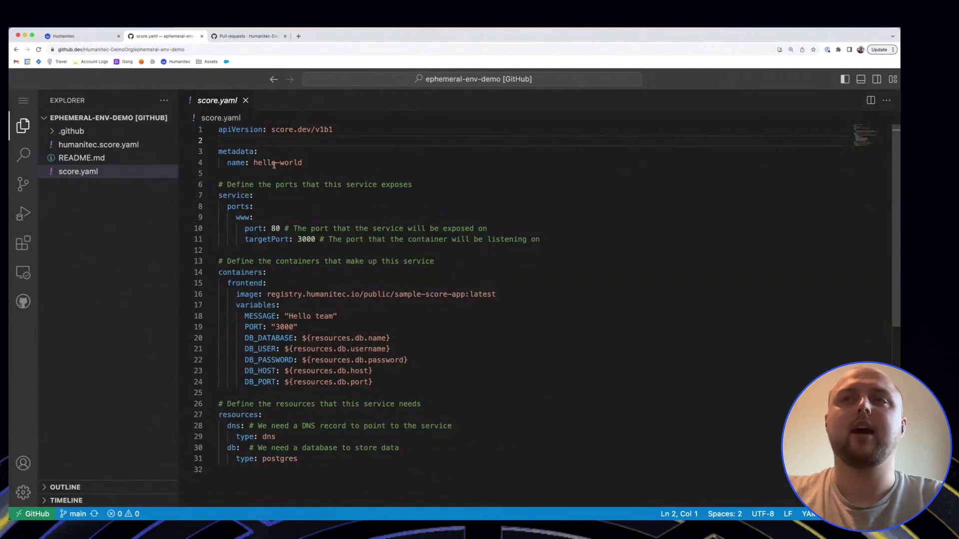
drag(253, 163, 306, 164)
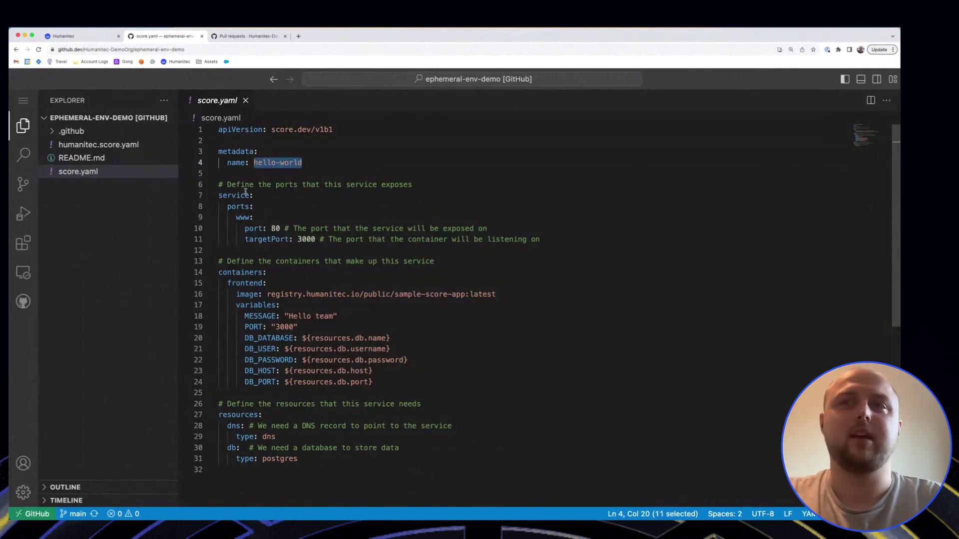
click(259, 207)
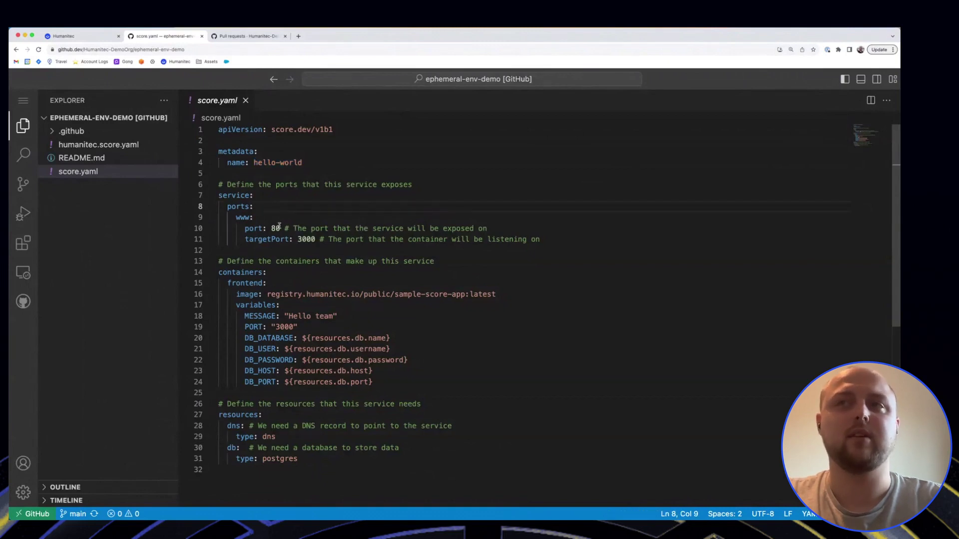
double_click(276, 229)
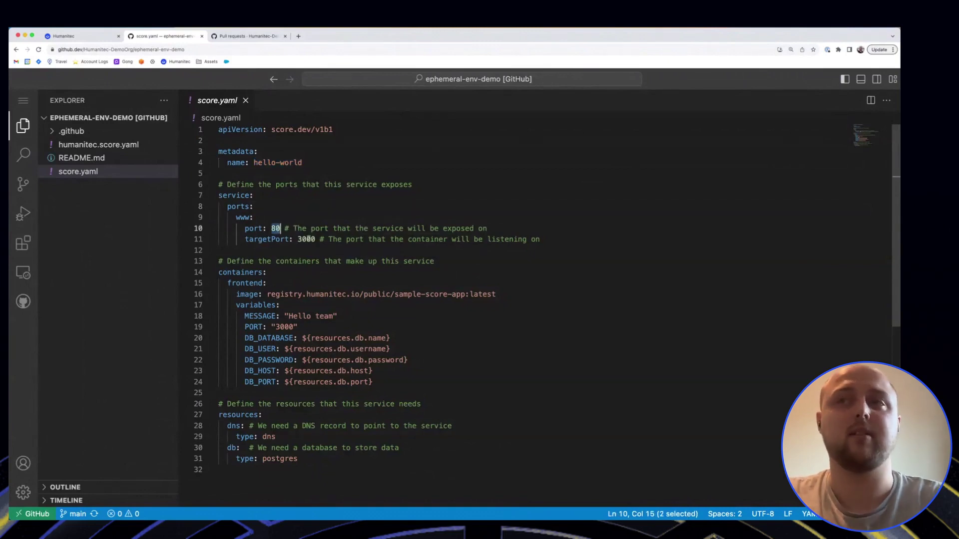
click(306, 240)
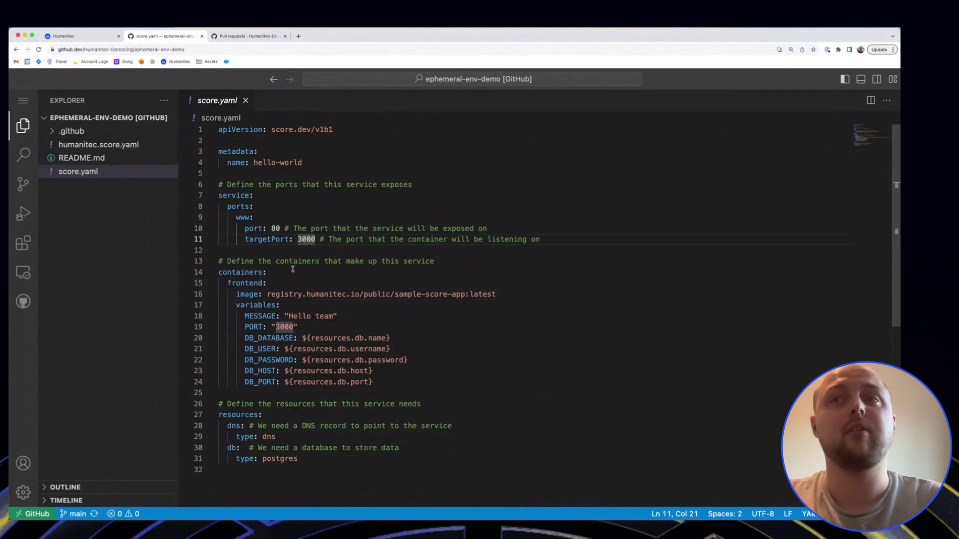
click(285, 273)
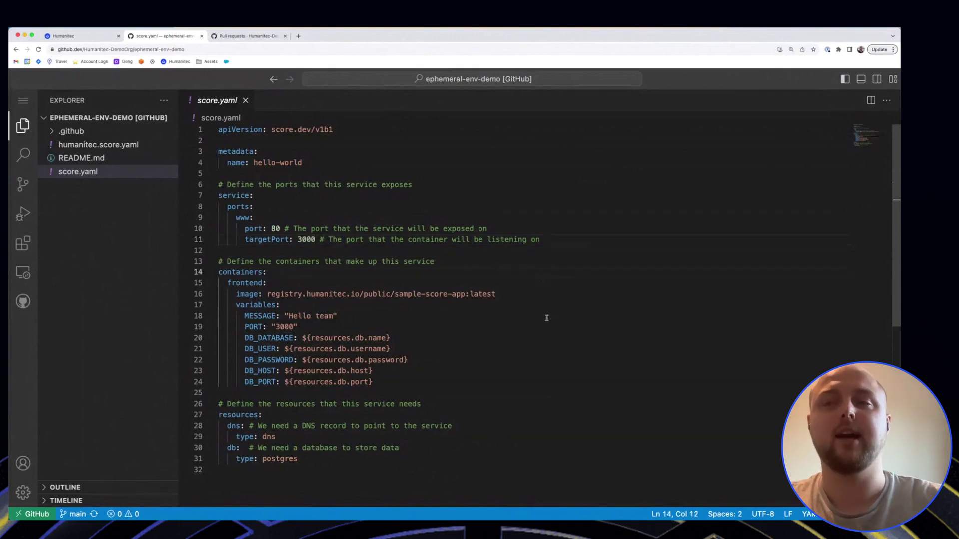
click(283, 415)
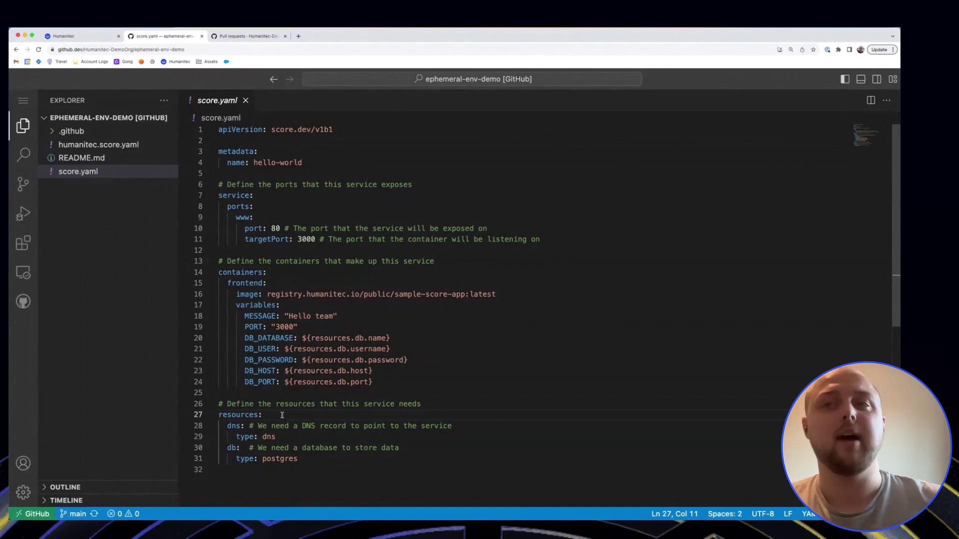
click(310, 459)
click(326, 477)
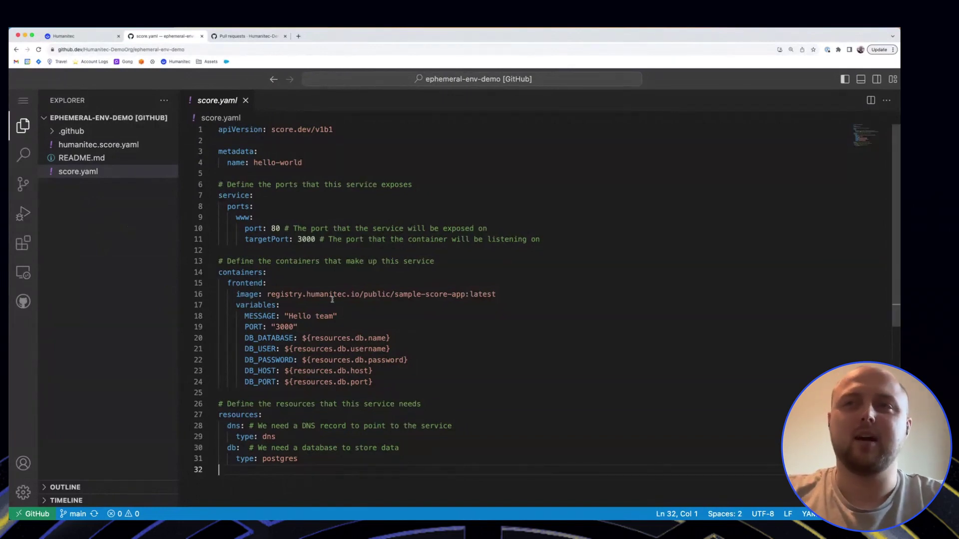
Change the frontend container's MESSAGE variable in score.yaml to "Hello World!" and save the file.
double_click(325, 316)
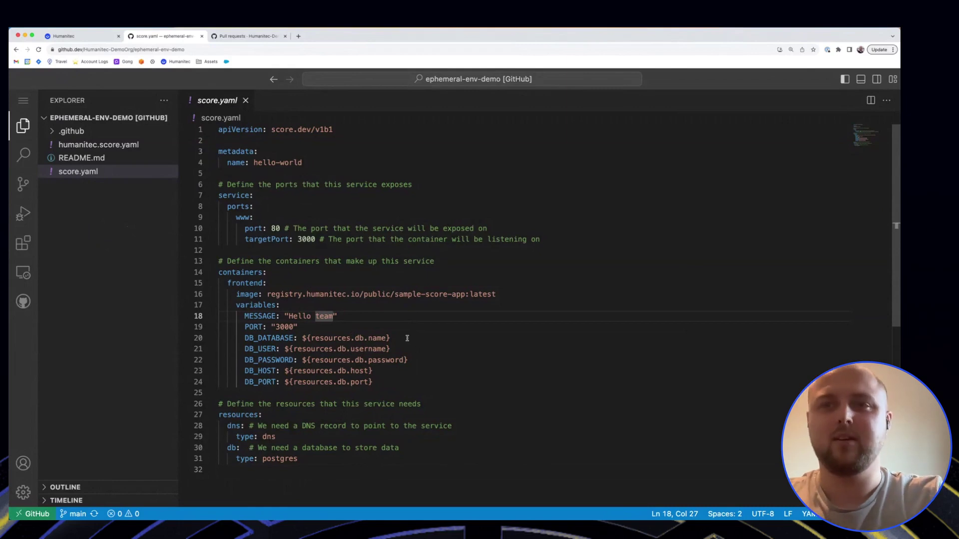
text(World!)
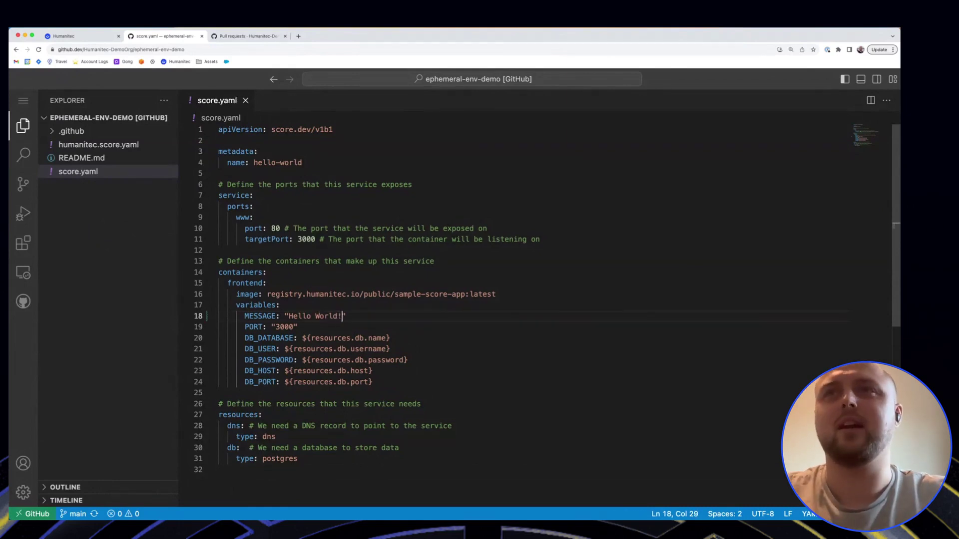
key(super+s)
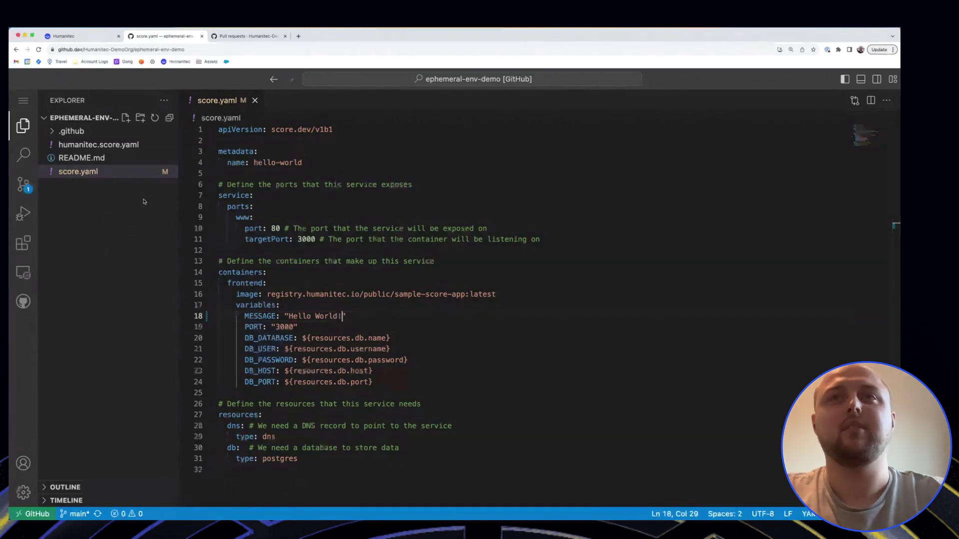
Create a new branch named wills-demo-test-branch and switch to it with the uncommitted score.yaml change.
click(23, 185)
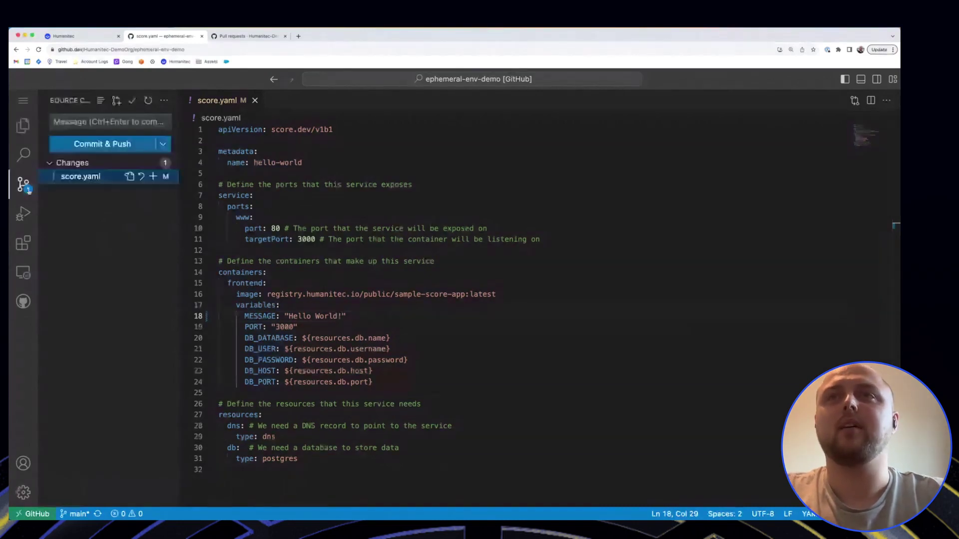
key(super+shift+e)
click(23, 185)
click(164, 100)
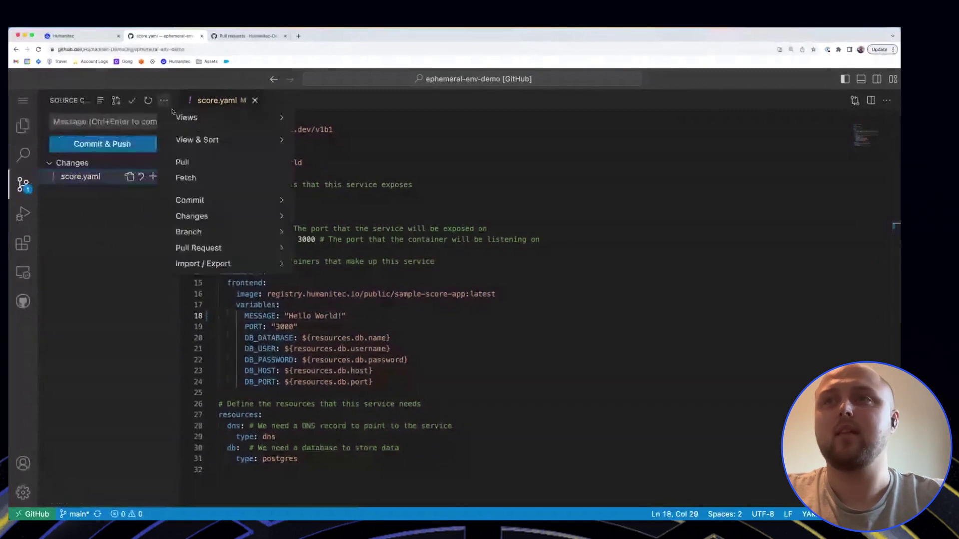
mouse_move(226, 231)
click(338, 232)
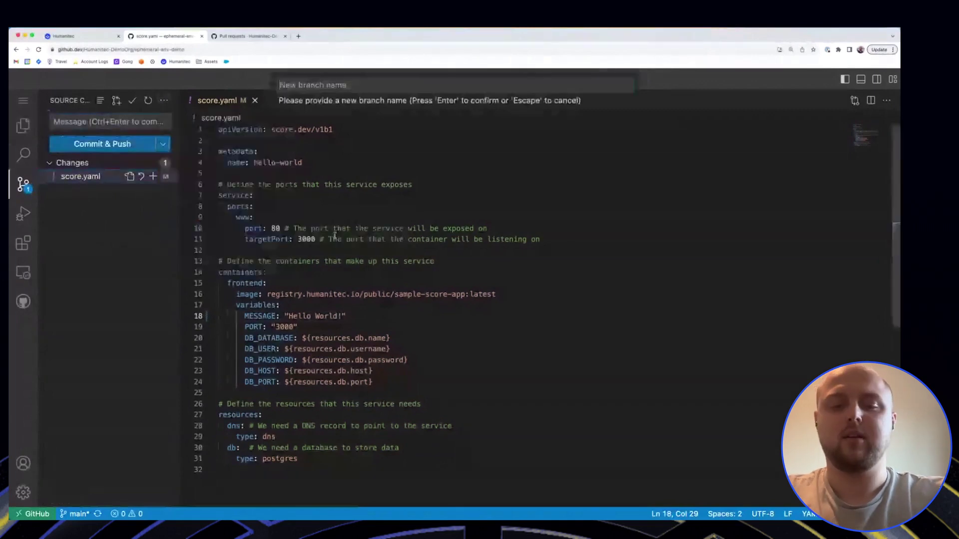
text(w)
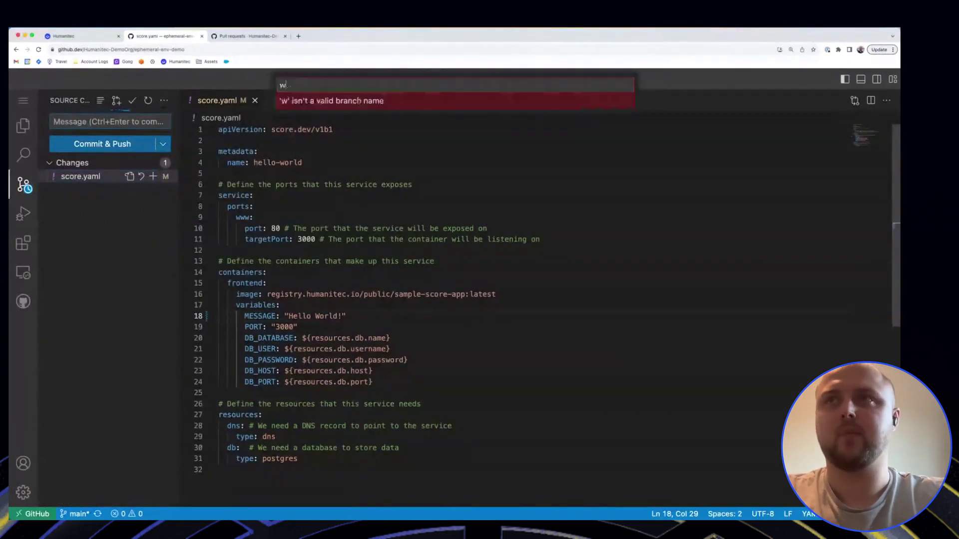
text(ills-demo-test-)
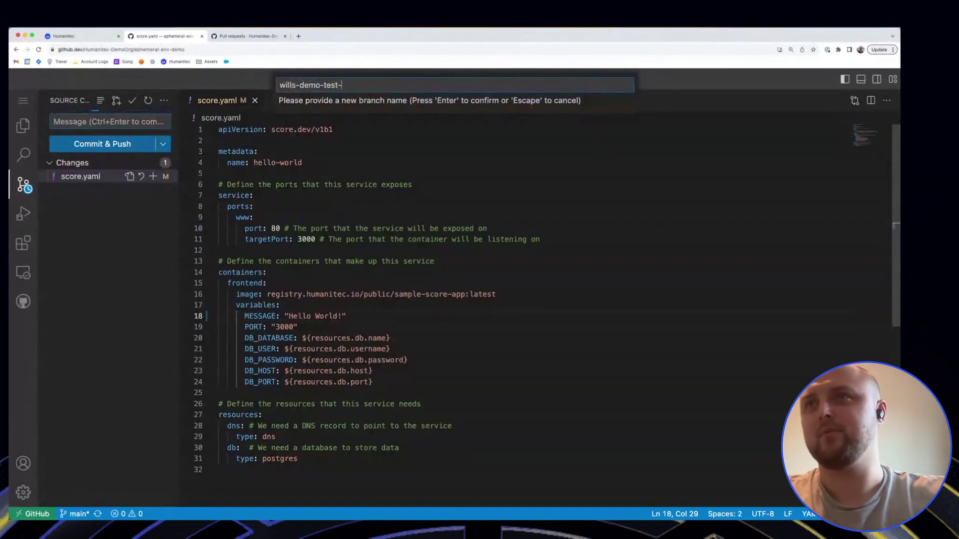
text(branch)
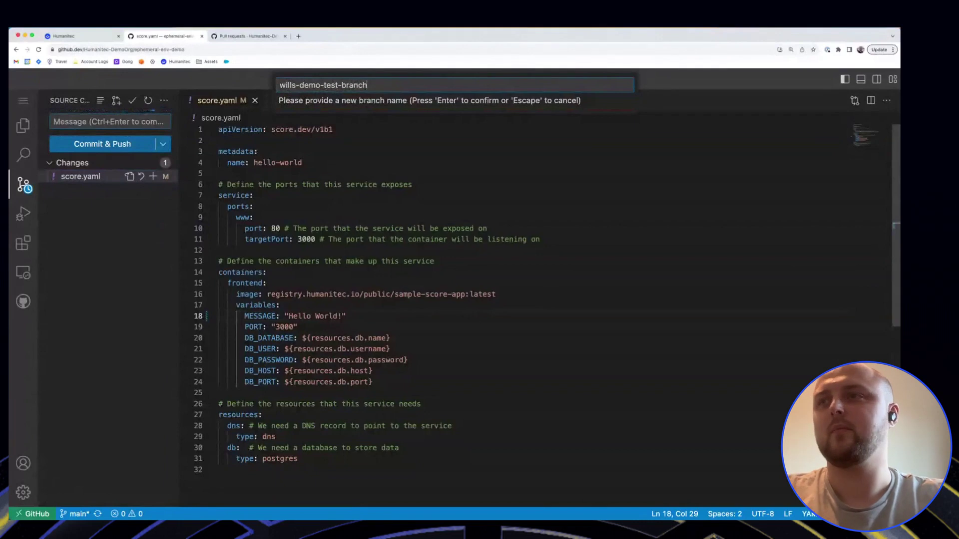
key(Return)
click(565, 338)
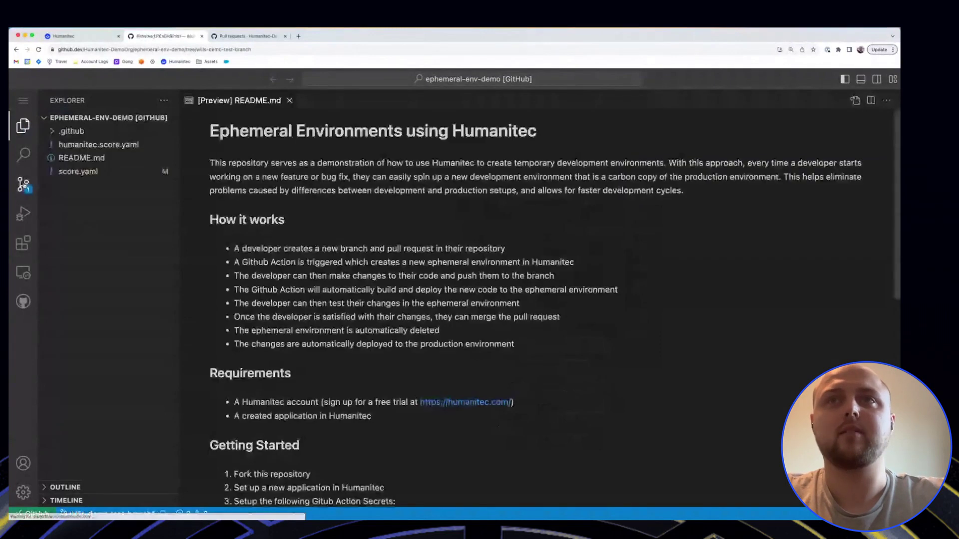
Commit and push the score.yaml change with the message "Changed the message".
click(23, 185)
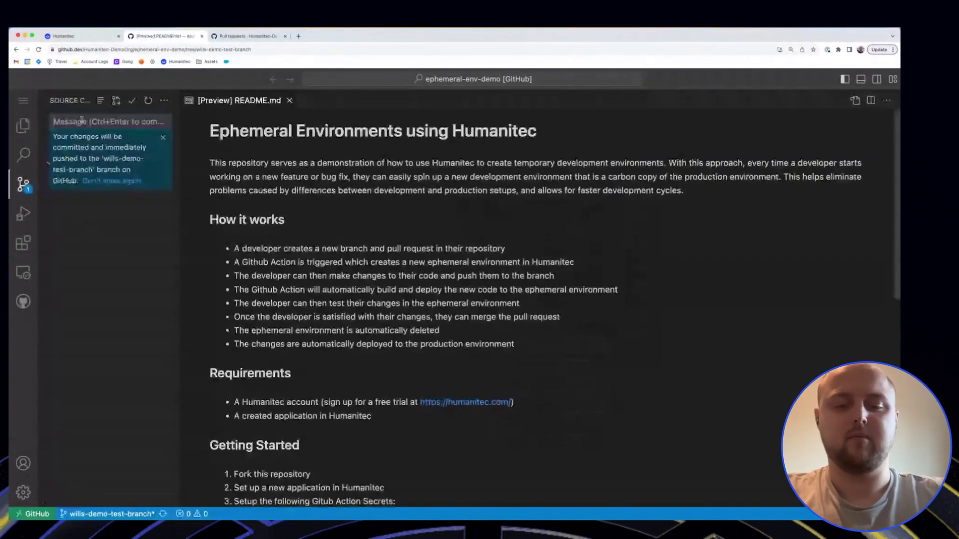
text(Changed the message)
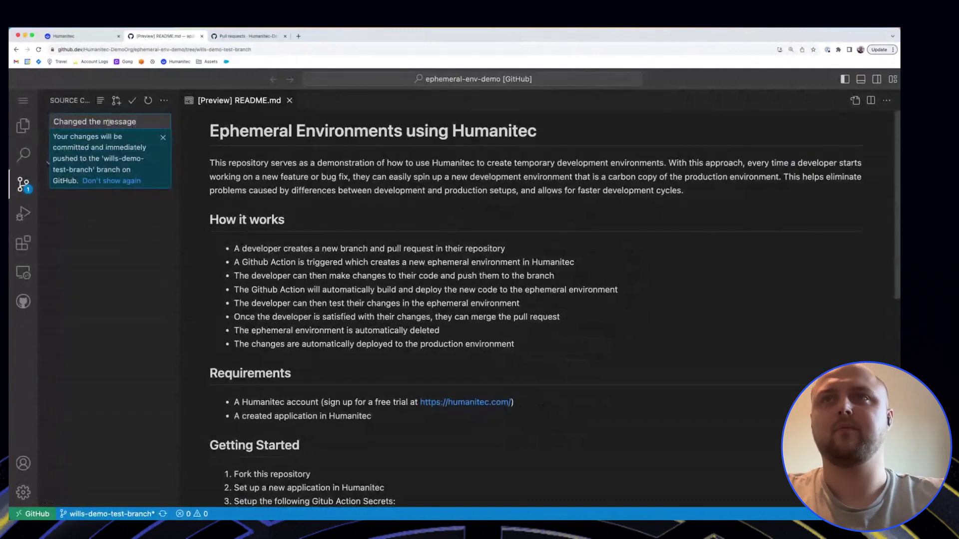
click(163, 137)
click(118, 144)
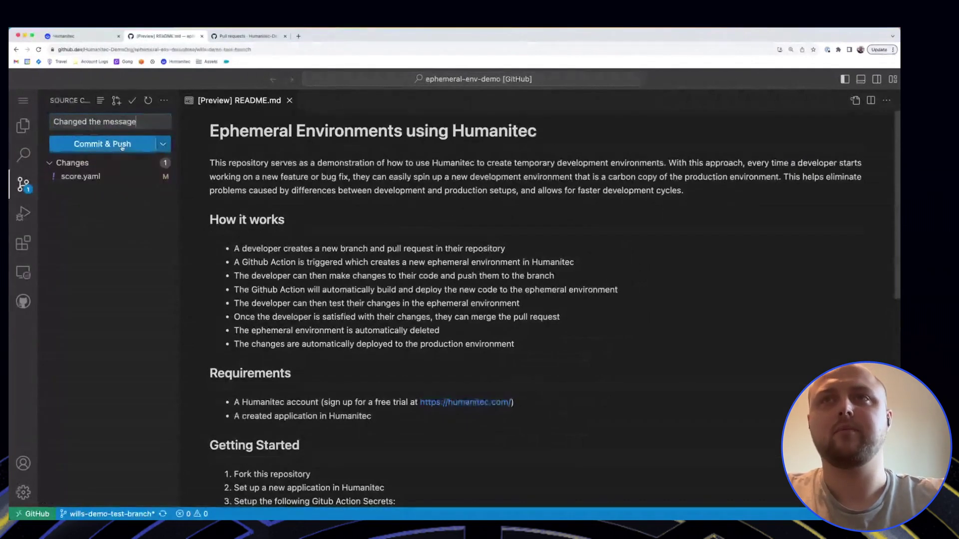
Create a pull request from the new branch into main with the description "I cant wait to test this change" and enlarge its overview.
click(116, 102)
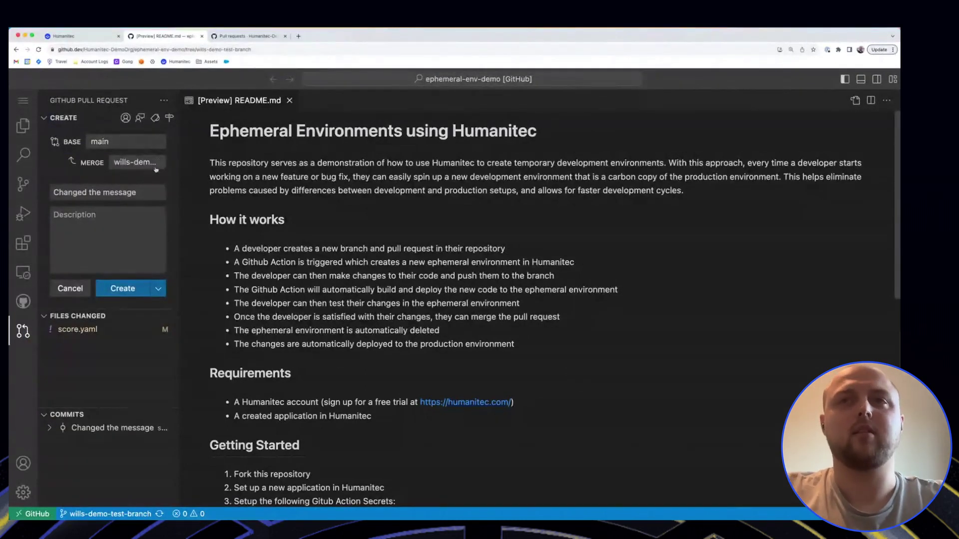
click(97, 228)
text(I cant ait to)
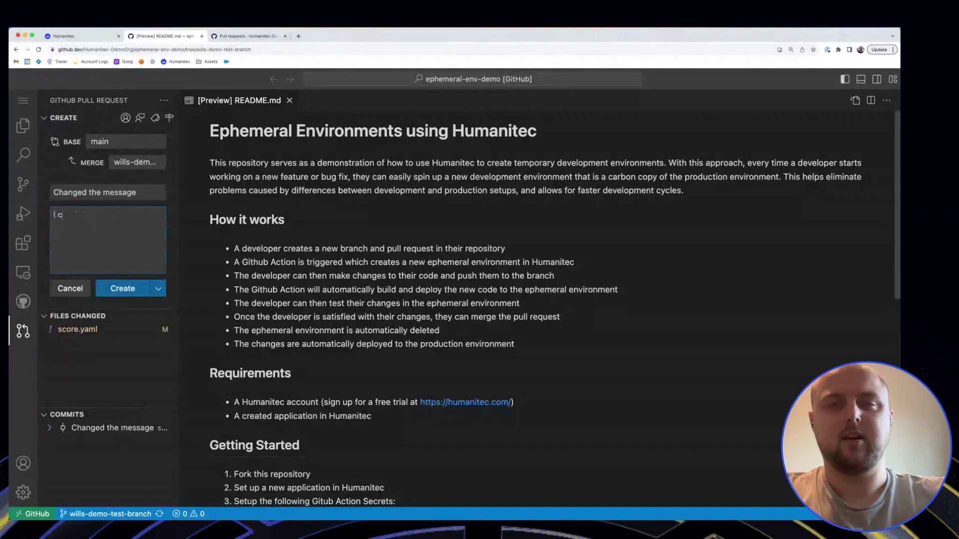
key(BackSpace)
key(BackSpace)
key(BackSpace)
key(BackSpace)
key(BackSpace)
key(BackSpace)
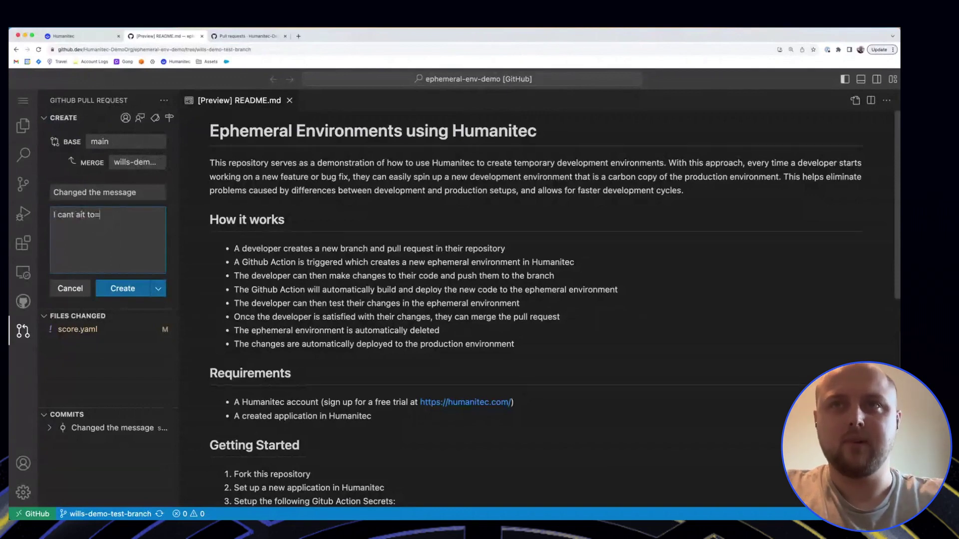
text(wait to test this cha)
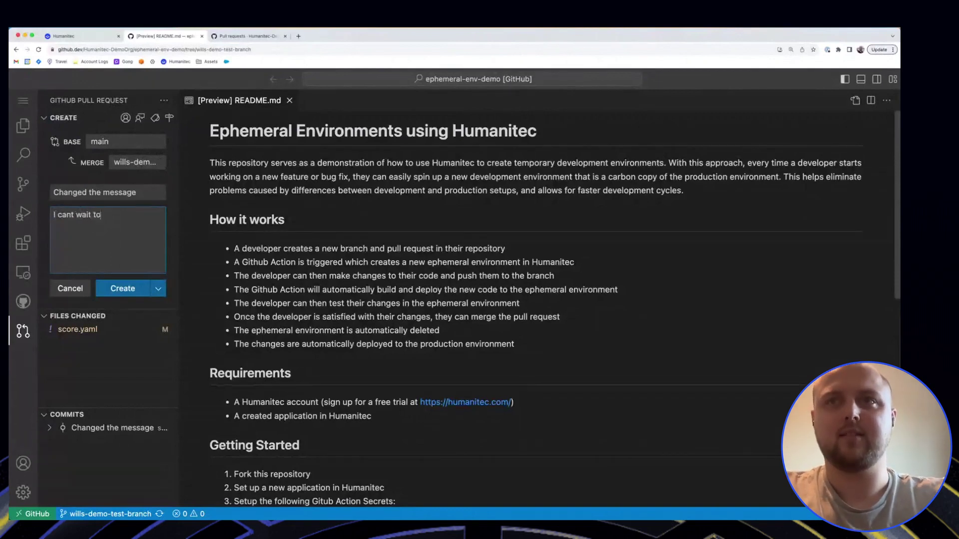
text(nge)
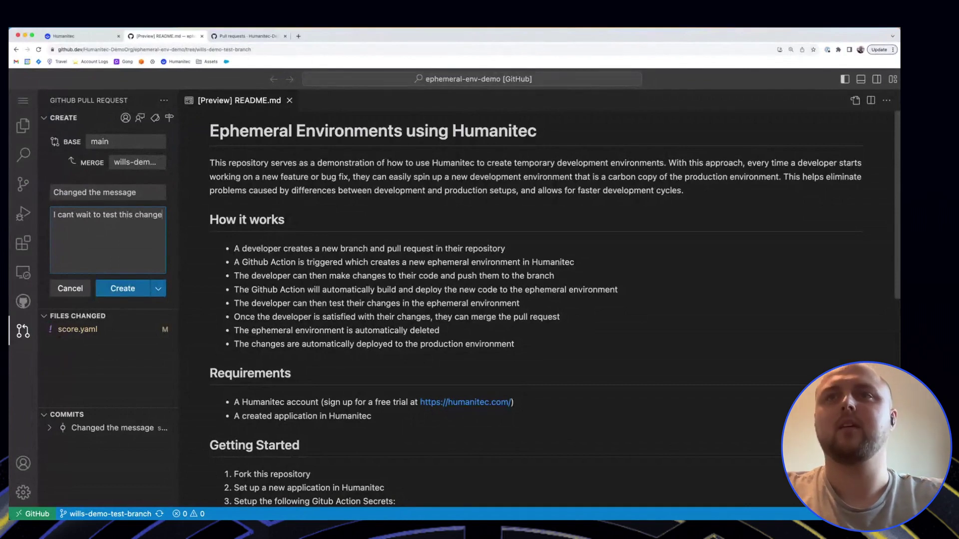
click(125, 288)
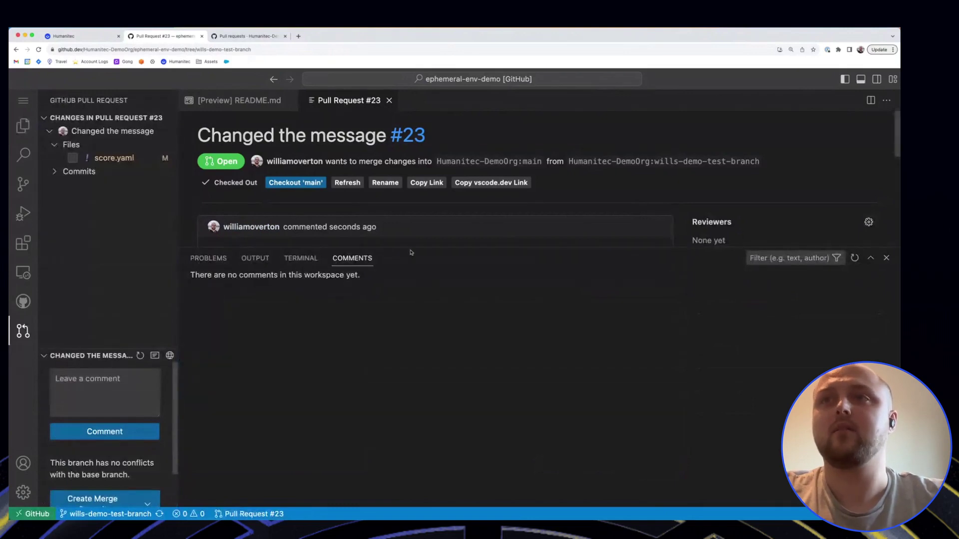
drag(409, 248, 419, 355)
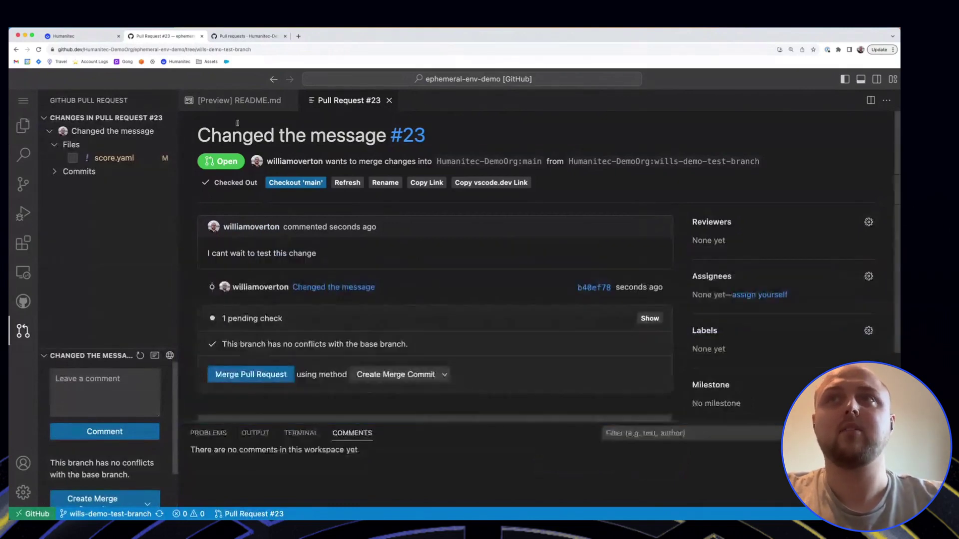
Switch to the repository's GitHub page and inspect the build job of the "Changed the message" workflow run triggered by the pull request.
click(247, 38)
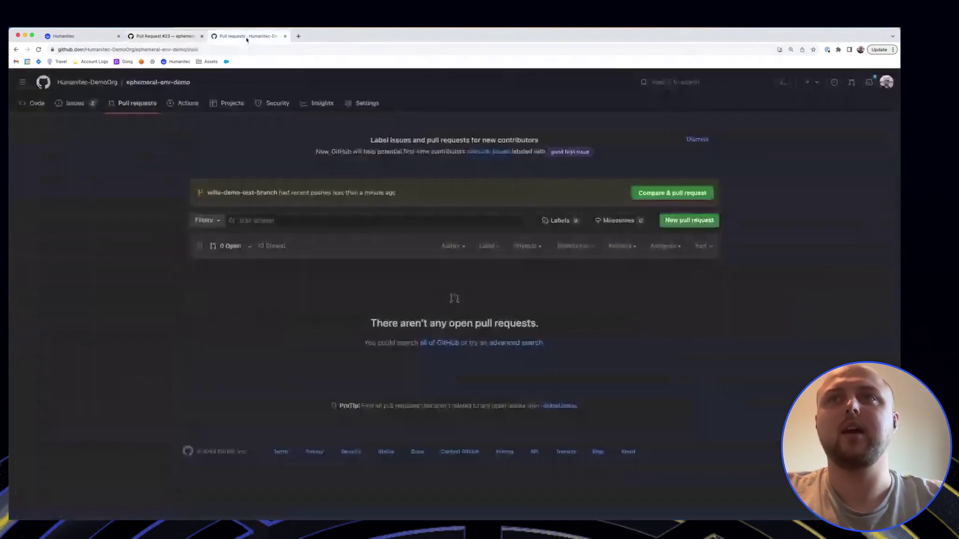
click(148, 105)
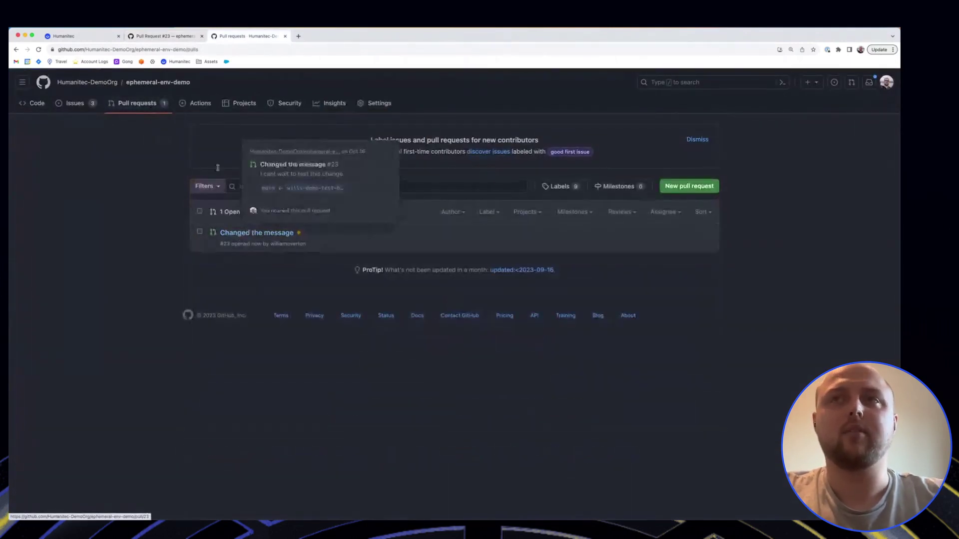
click(196, 105)
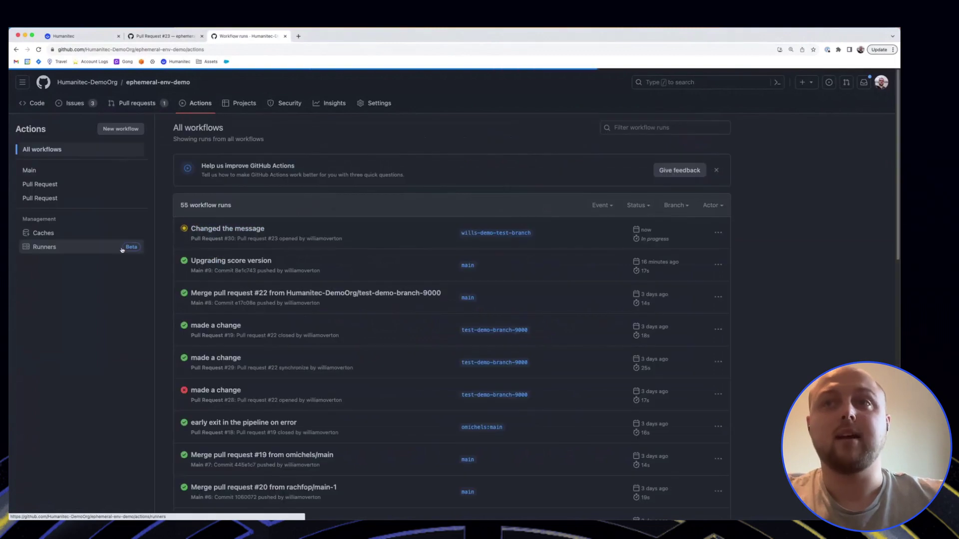
click(201, 231)
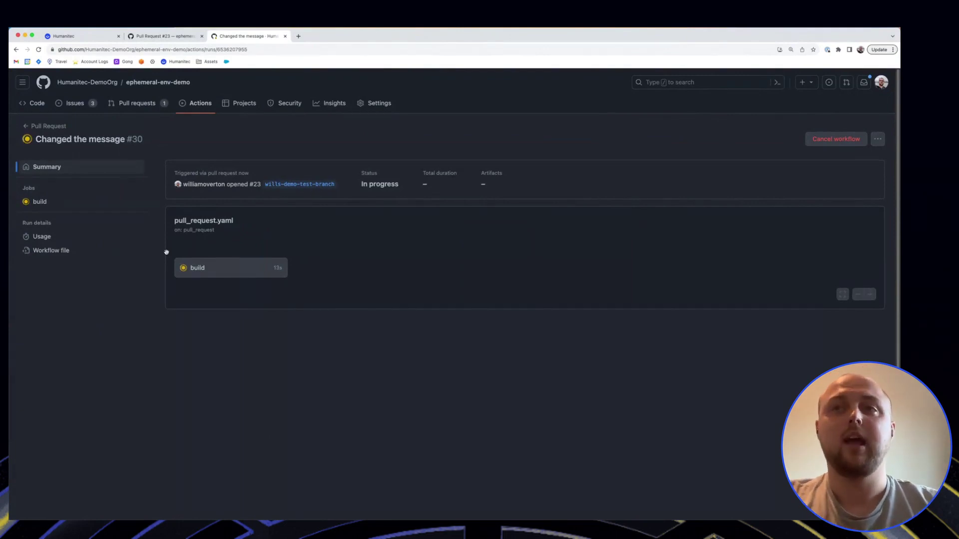
click(202, 272)
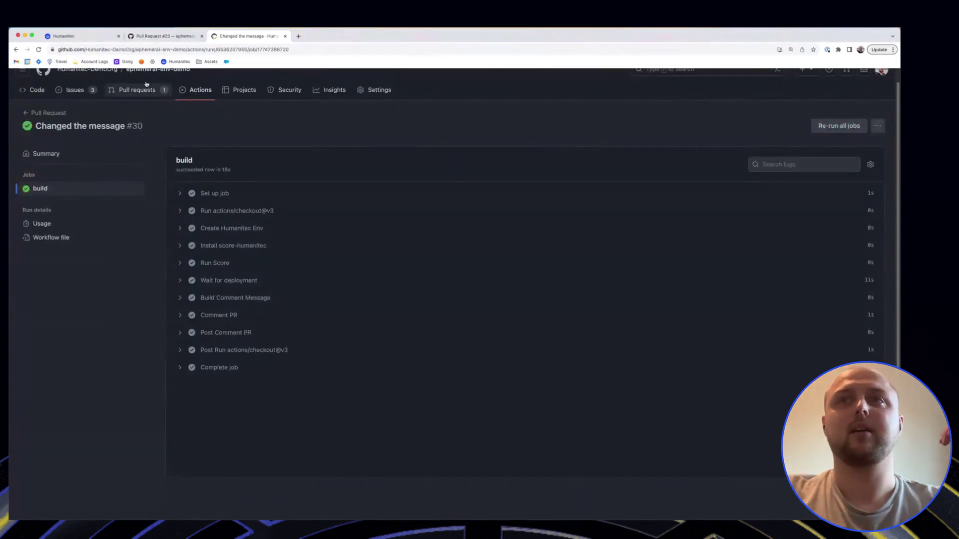
Open the "Changed the message" pull request and load its deployed hello-world preview at pr-23-automated-app.gcp.willthen.com, bypassing the browser's certificate warning.
click(144, 92)
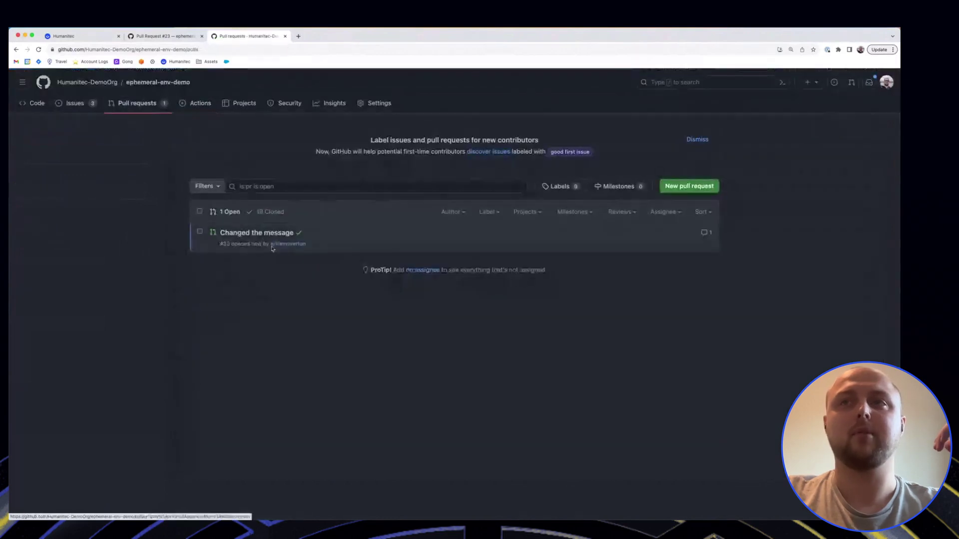
click(258, 233)
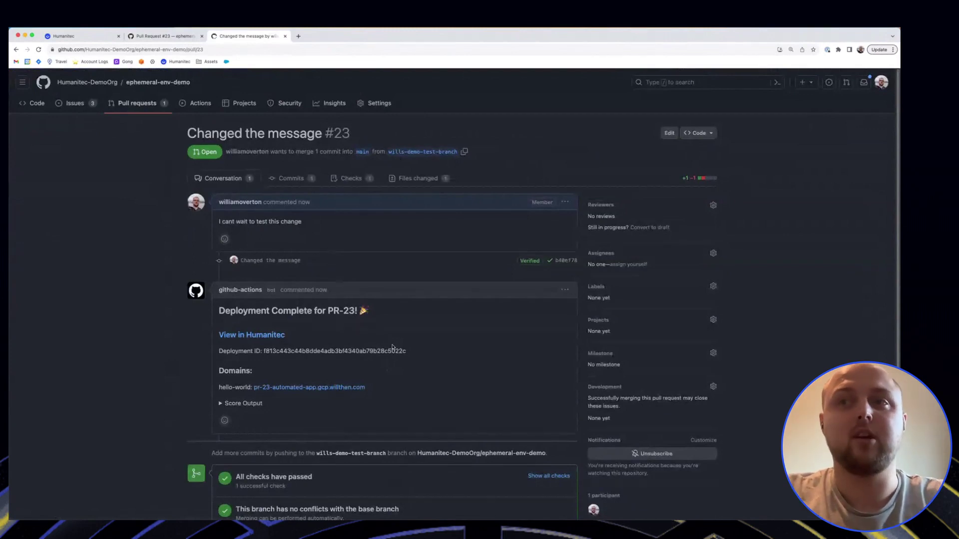
super+click(275, 388)
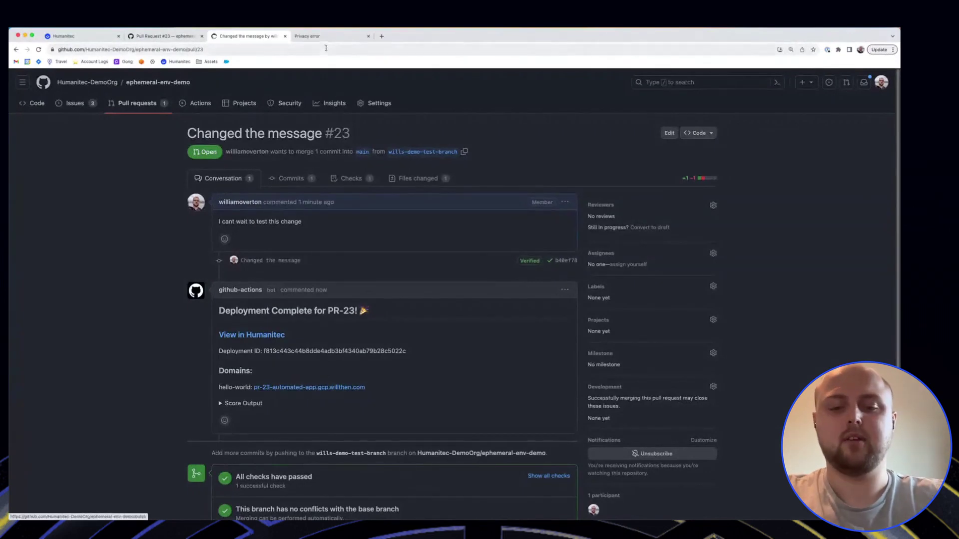
click(319, 38)
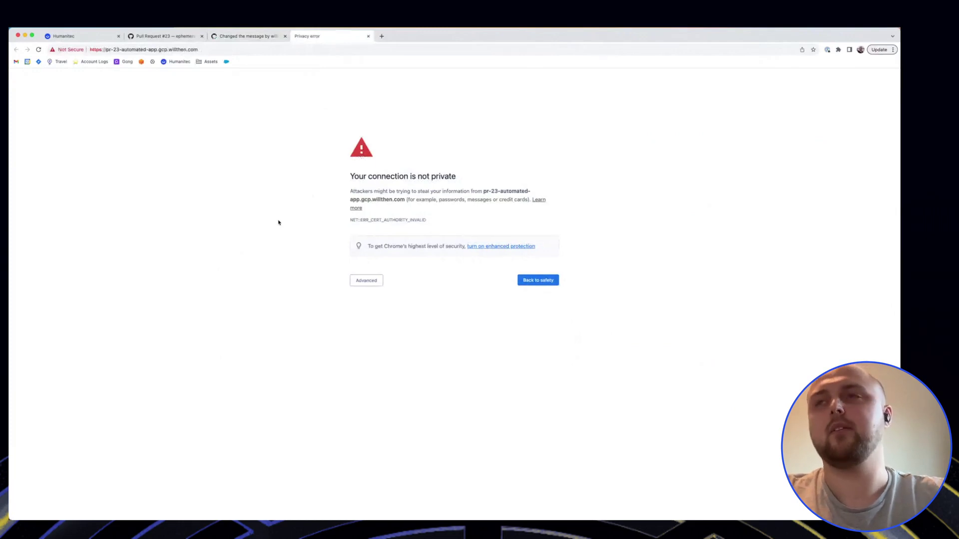
text(thisisunsafe)
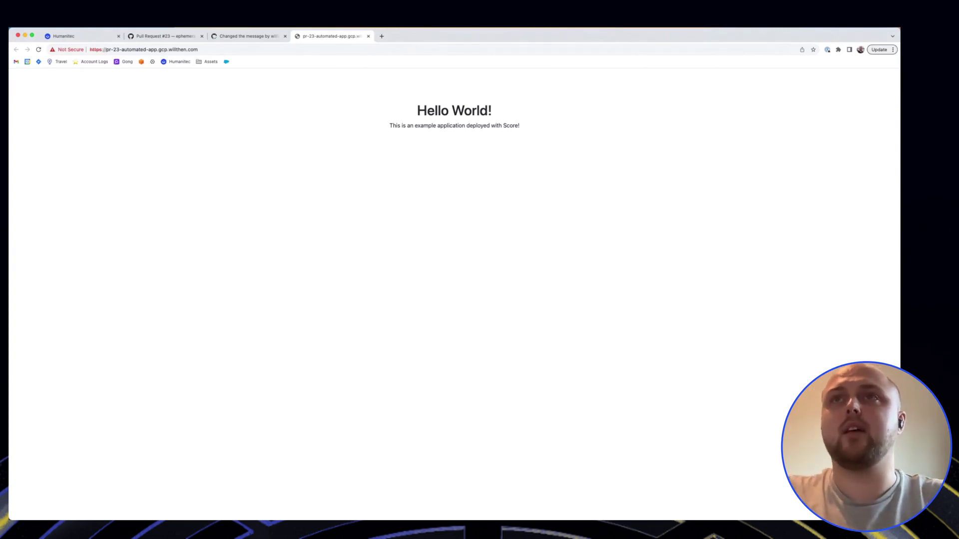
Review the pull request's deployment comment and merge checks on GitHub, and view the deployed preview app again.
click(172, 36)
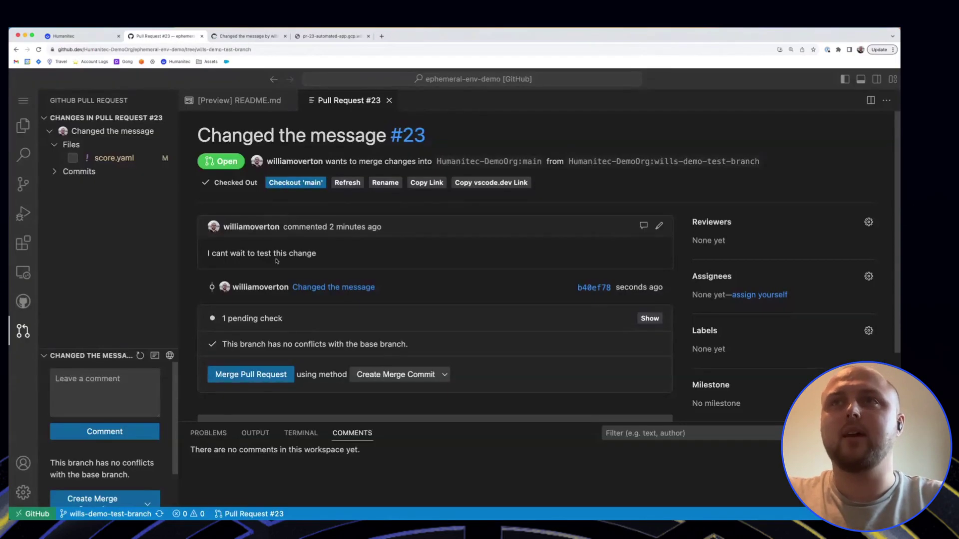
key(ctrl+Tab)
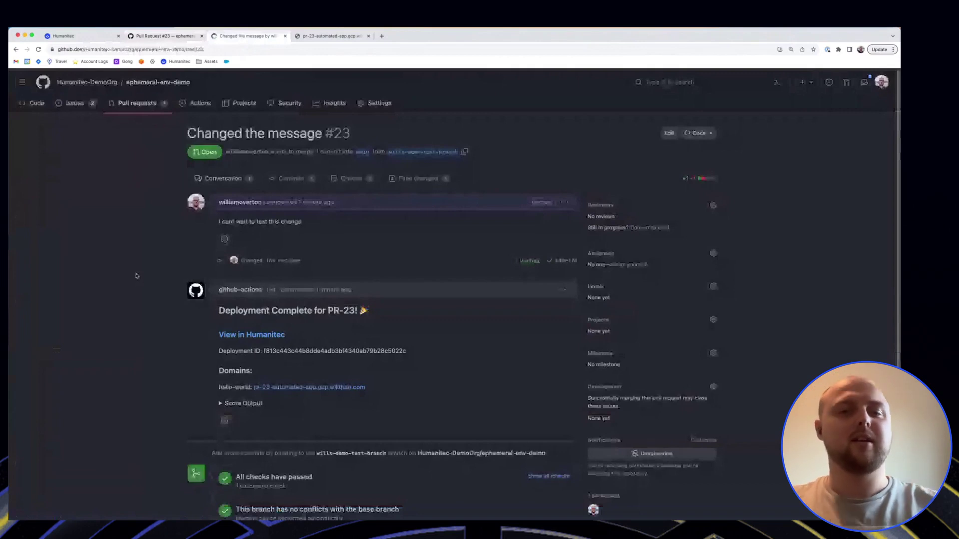
scroll(137, 276, down, 2)
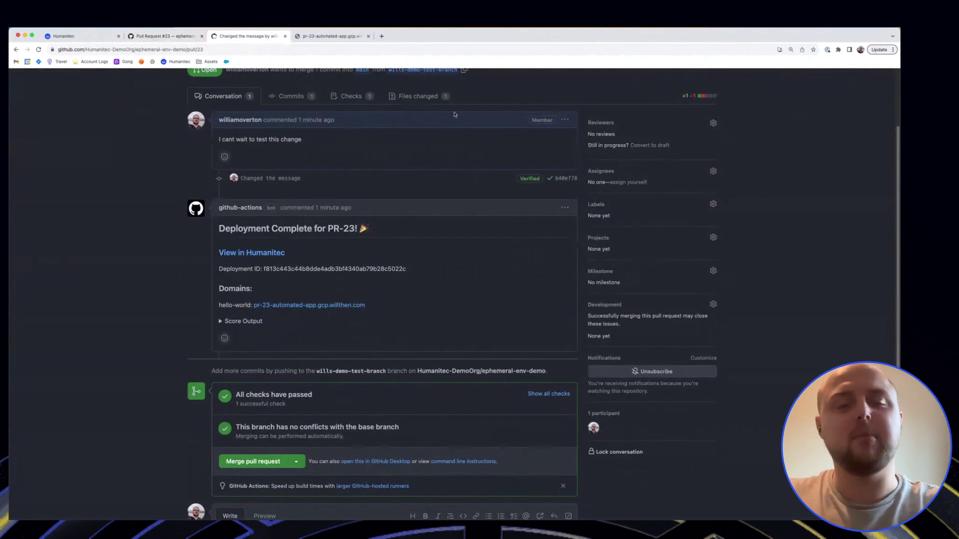
click(327, 36)
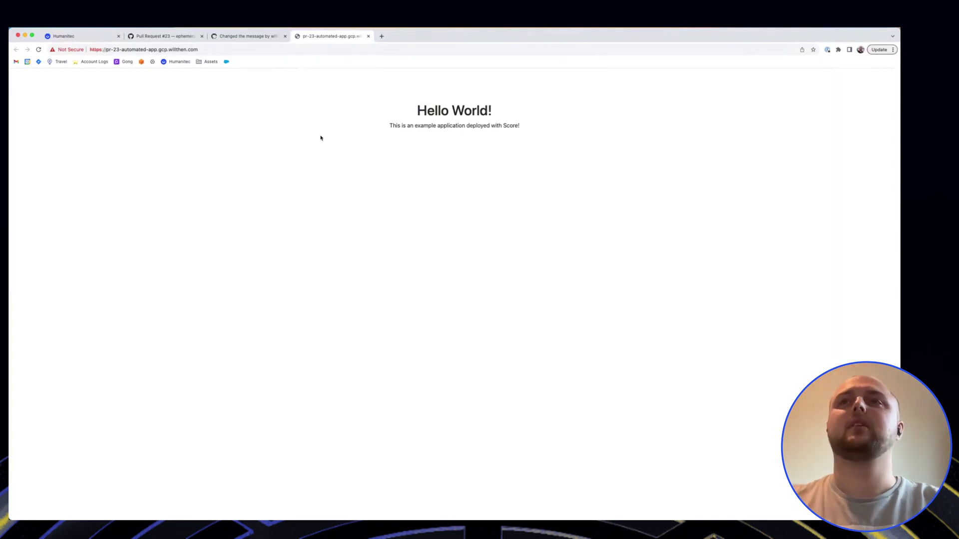
Merge pull request #23 from wills-demo-test-branch into main on GitHub and confirm the merge.
click(247, 36)
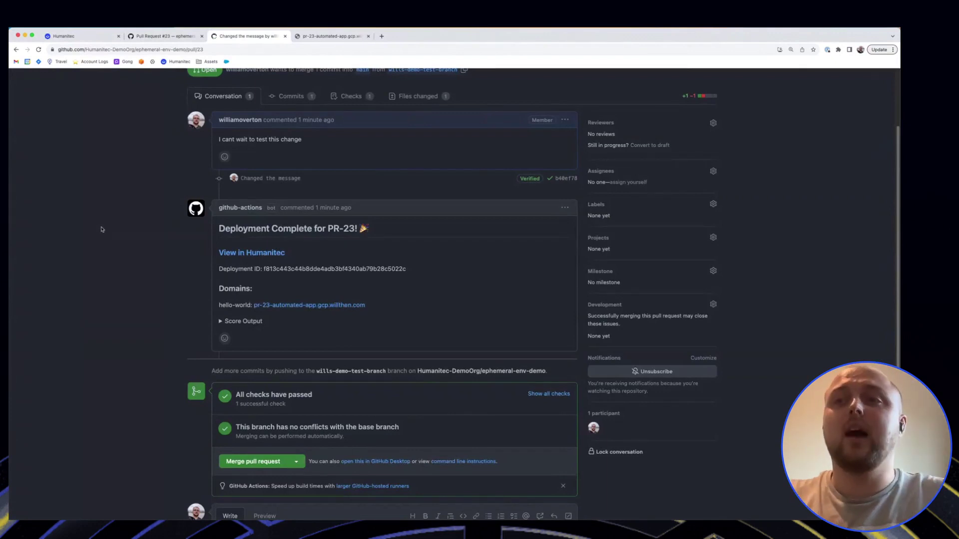
scroll(168, 370, down, 3)
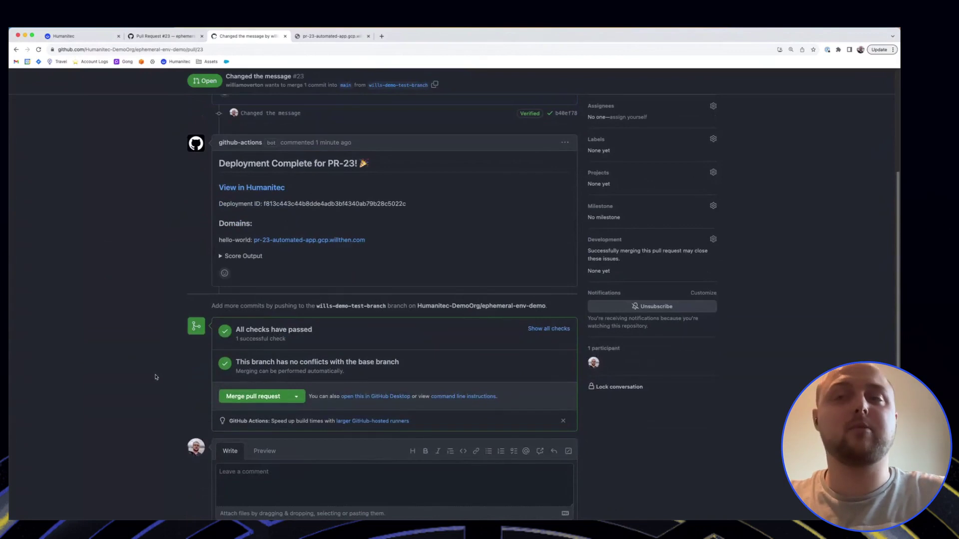
click(250, 398)
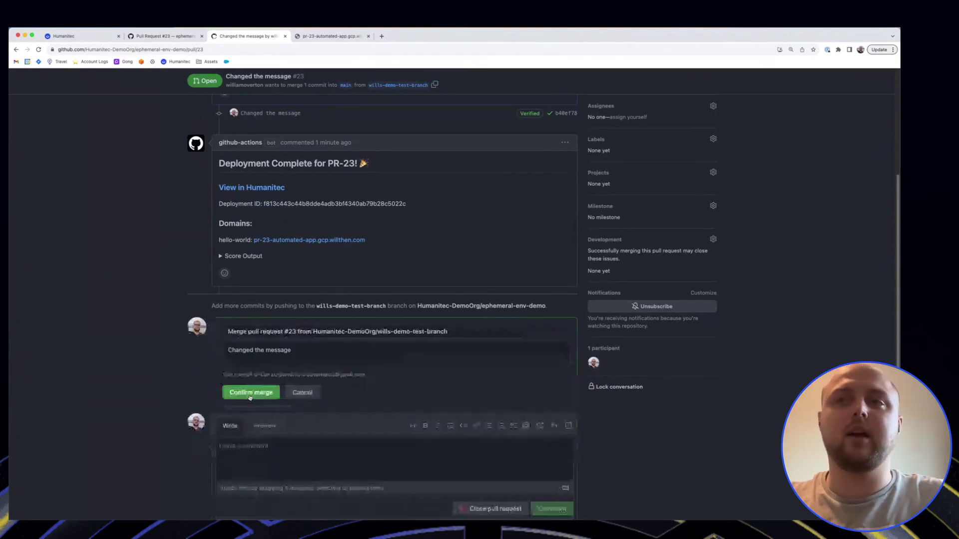
click(250, 392)
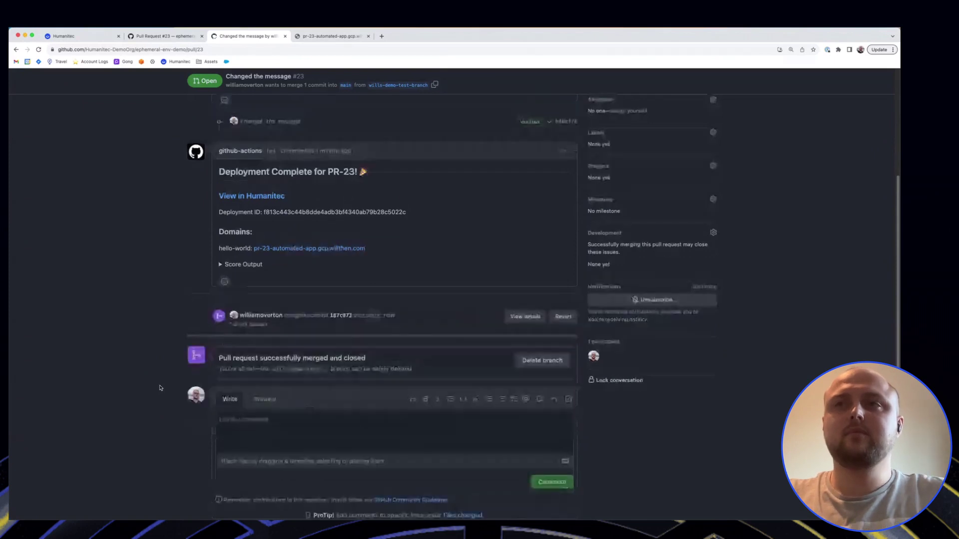
scroll(156, 383, up, 5)
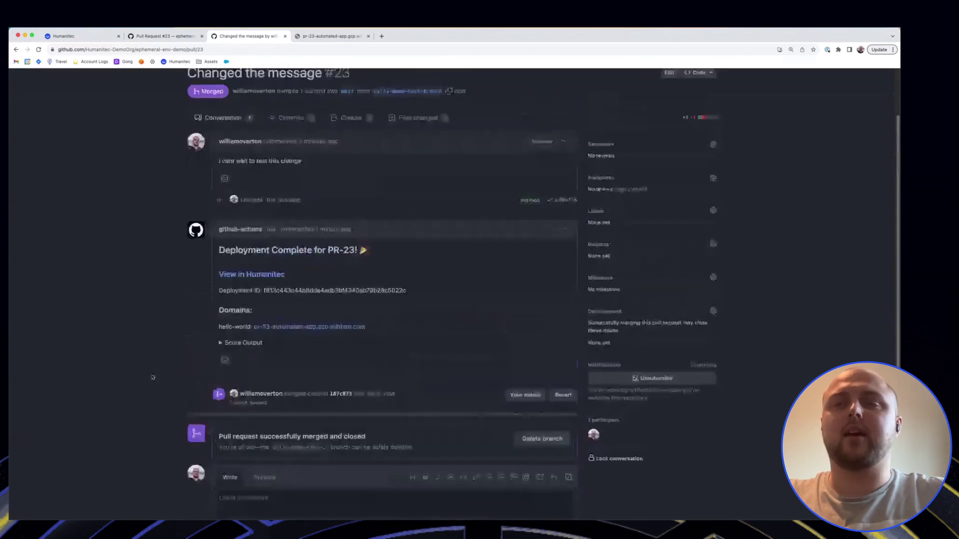
Check the repository's GitHub Actions workflow runs triggered by merging and closing the pull request.
click(65, 36)
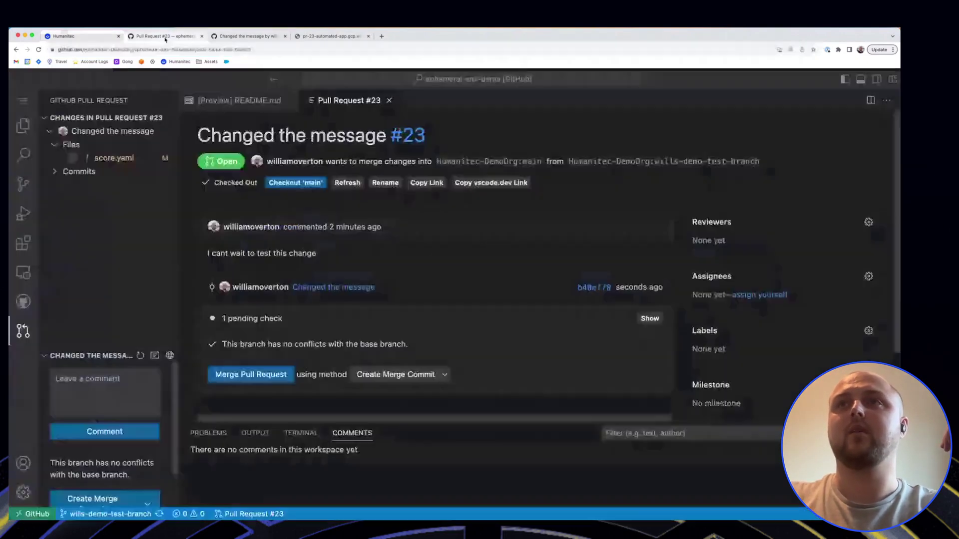
click(164, 36)
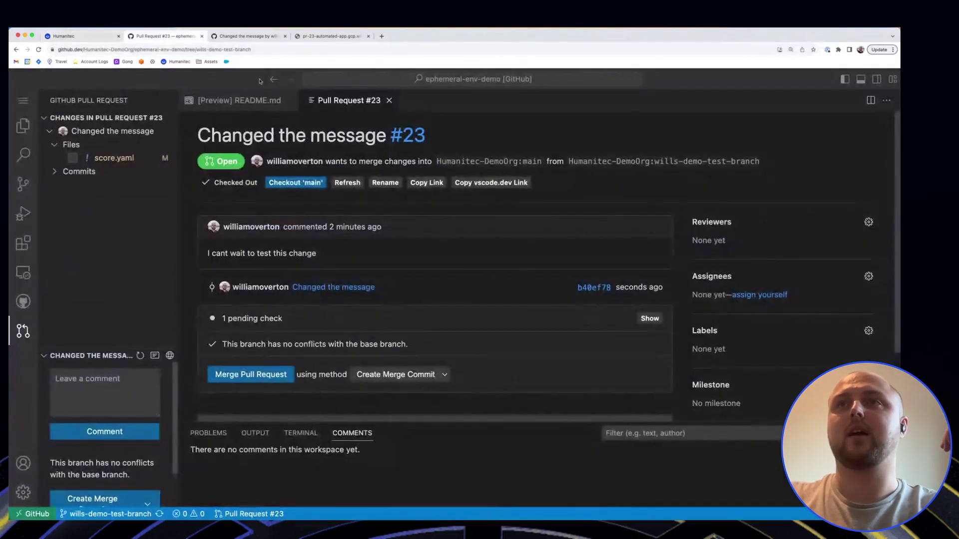
click(247, 37)
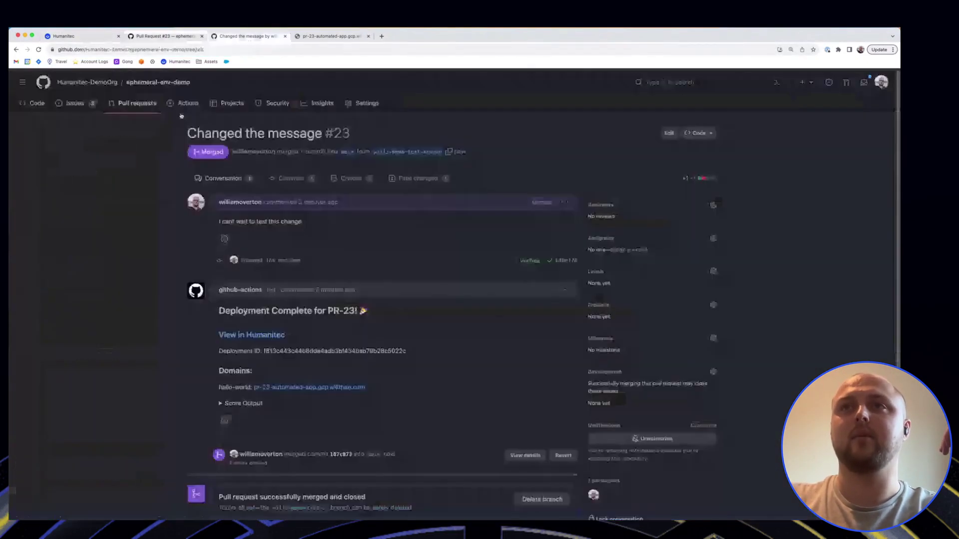
click(182, 104)
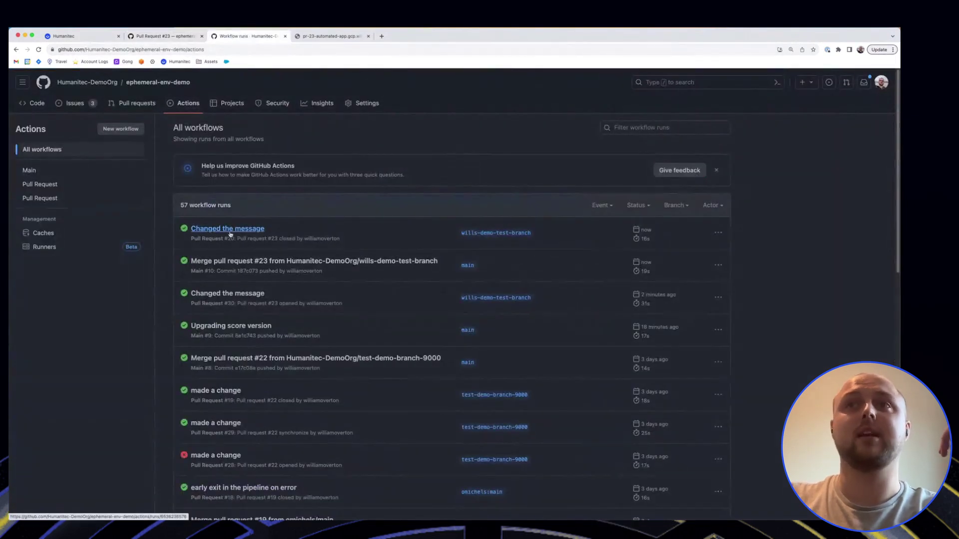
Switch to Humanitec and reload the automated-app environments list to check the pull request's environment.
click(97, 38)
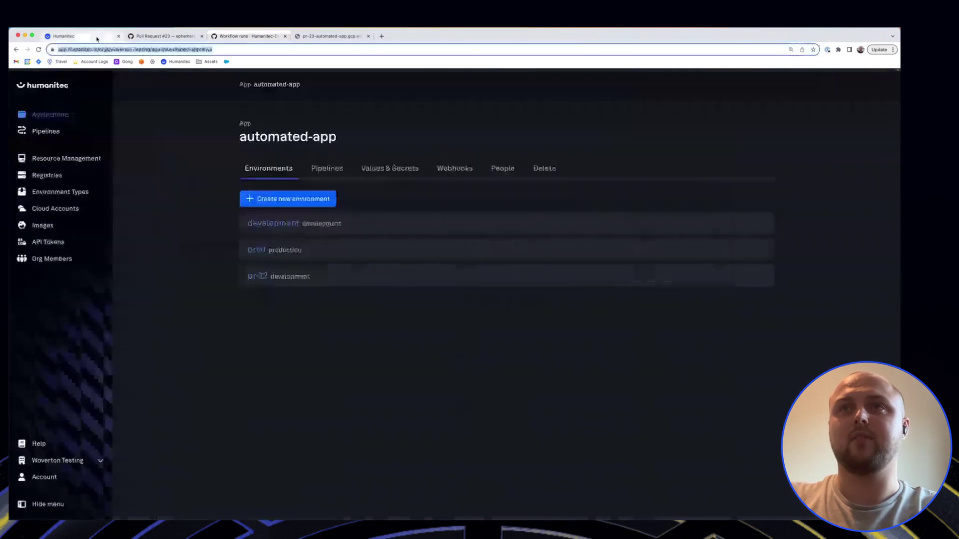
click(38, 49)
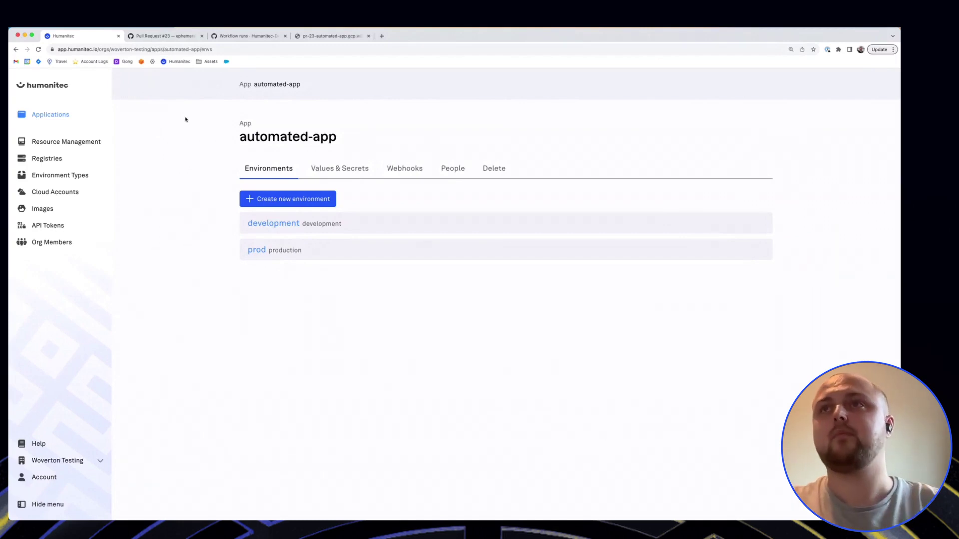
click(248, 36)
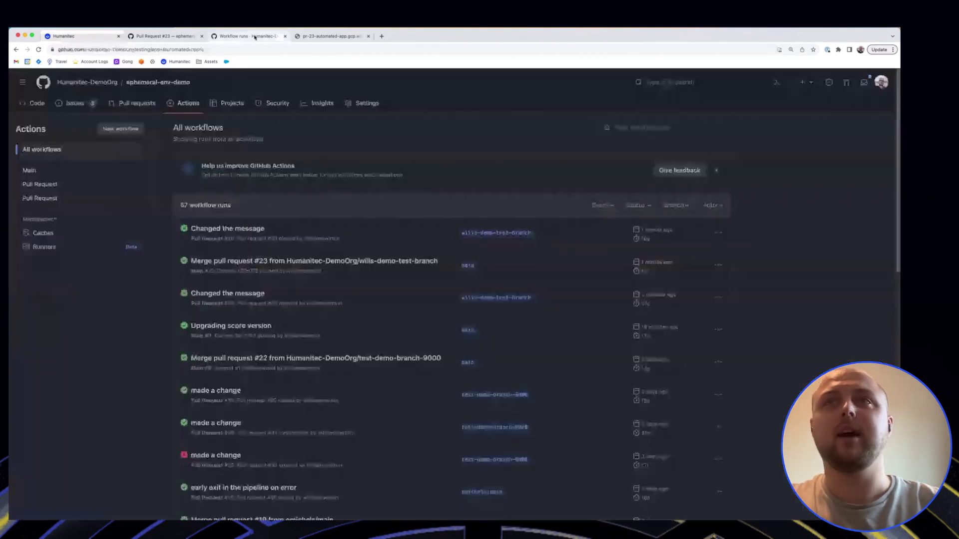
click(177, 36)
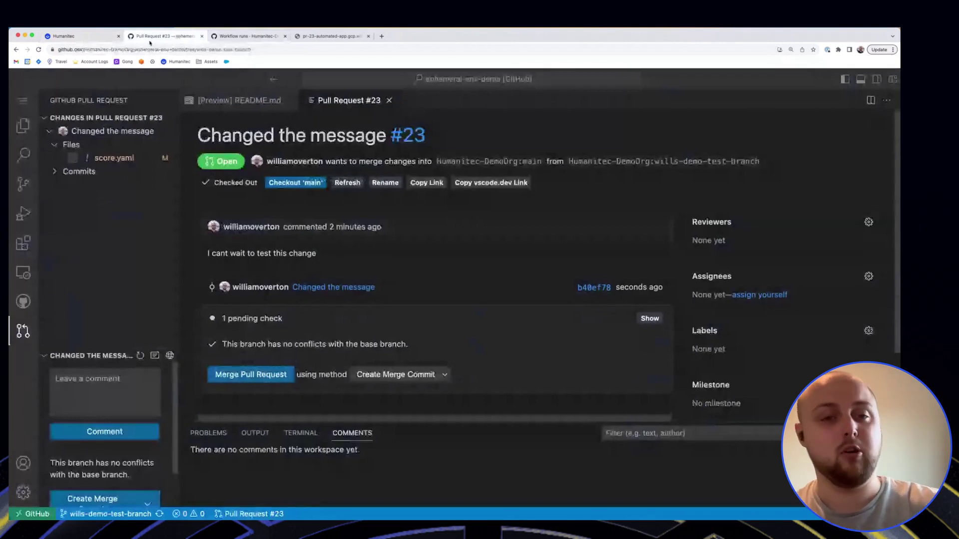
click(80, 36)
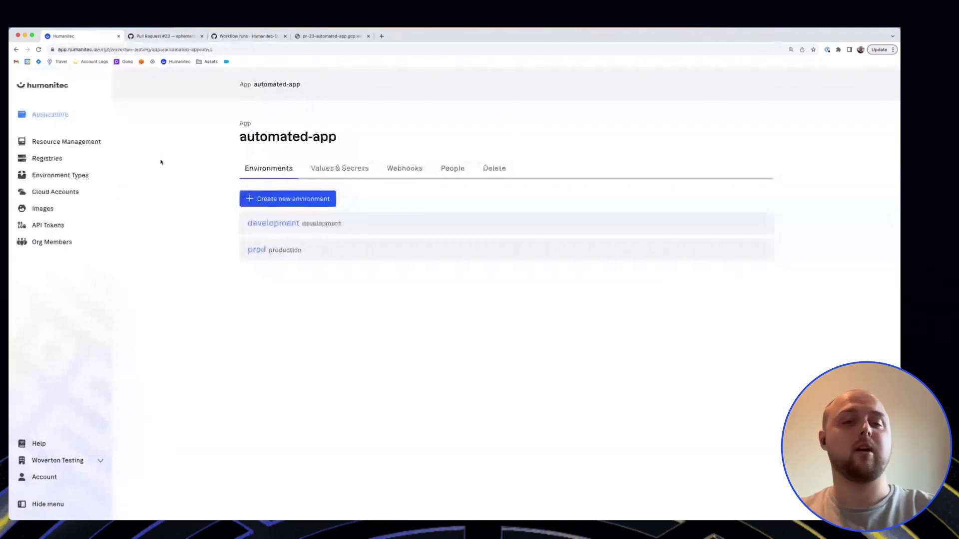